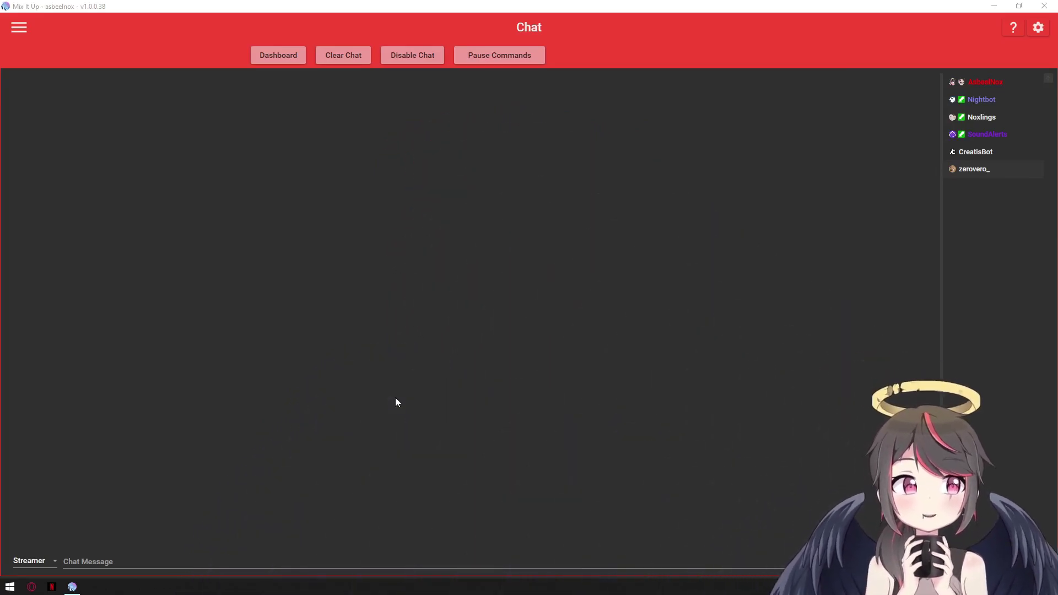
Step: Filter the Users list by the friend's username and open their User Editor
{"action": "left_click", "coordinate": [22, 32]}
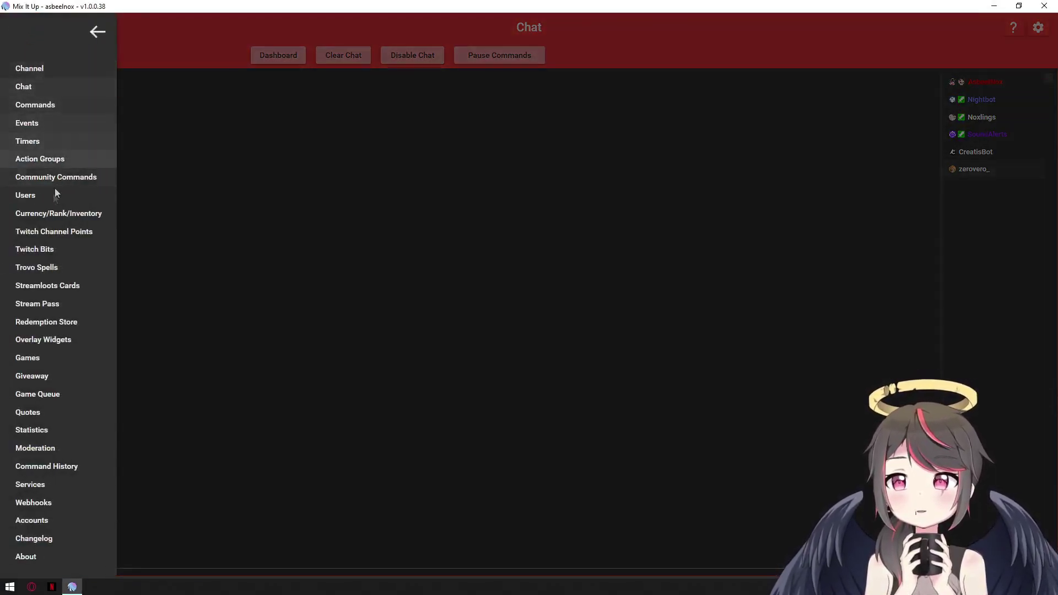
{"action": "left_click", "coordinate": [38, 194]}
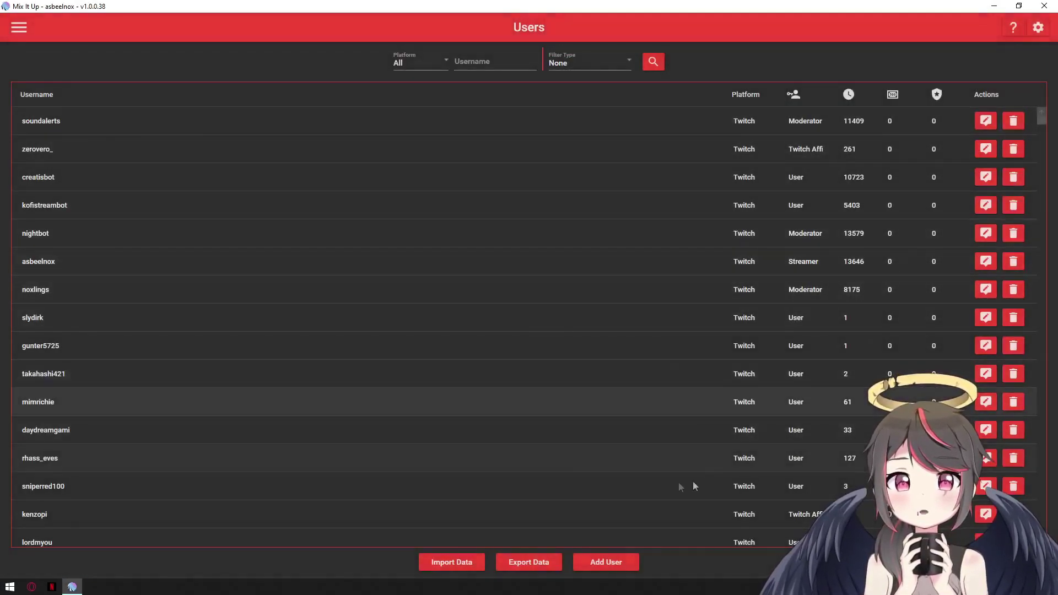
{"action": "scroll", "coordinate": [606, 249], "scroll_direction": "down", "scroll_amount": 2}
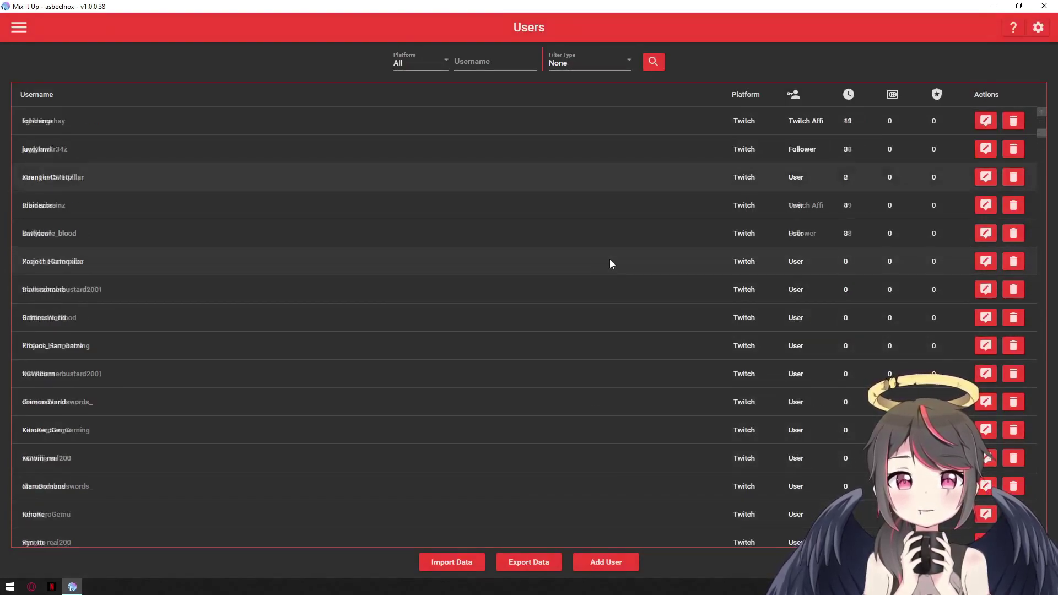
{"action": "scroll", "coordinate": [586, 291], "scroll_direction": "up", "scroll_amount": 1}
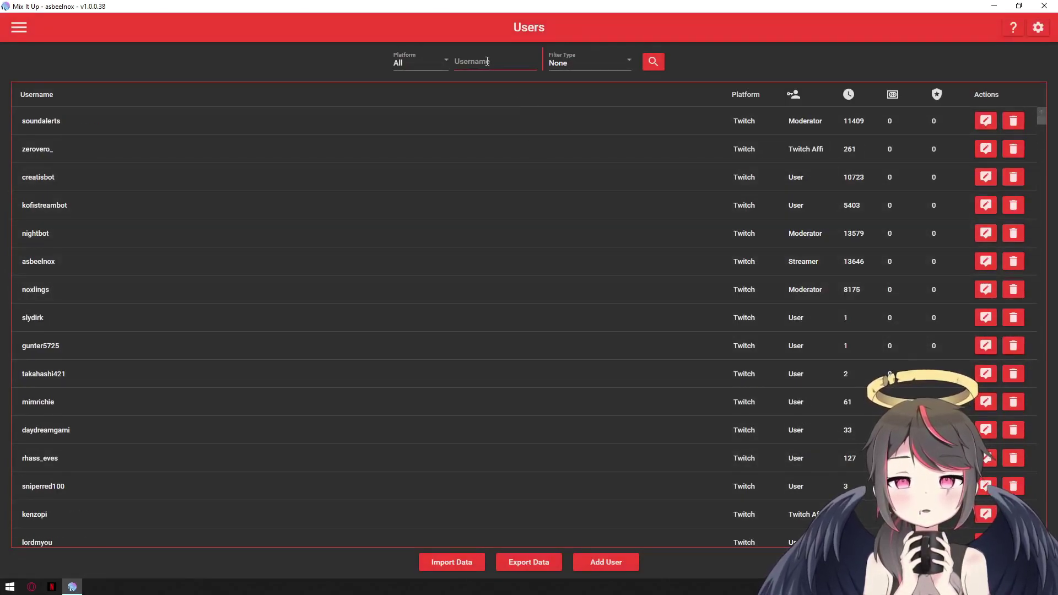
{"action": "left_click", "coordinate": [487, 63]}
{"action": "type", "text": "k"}
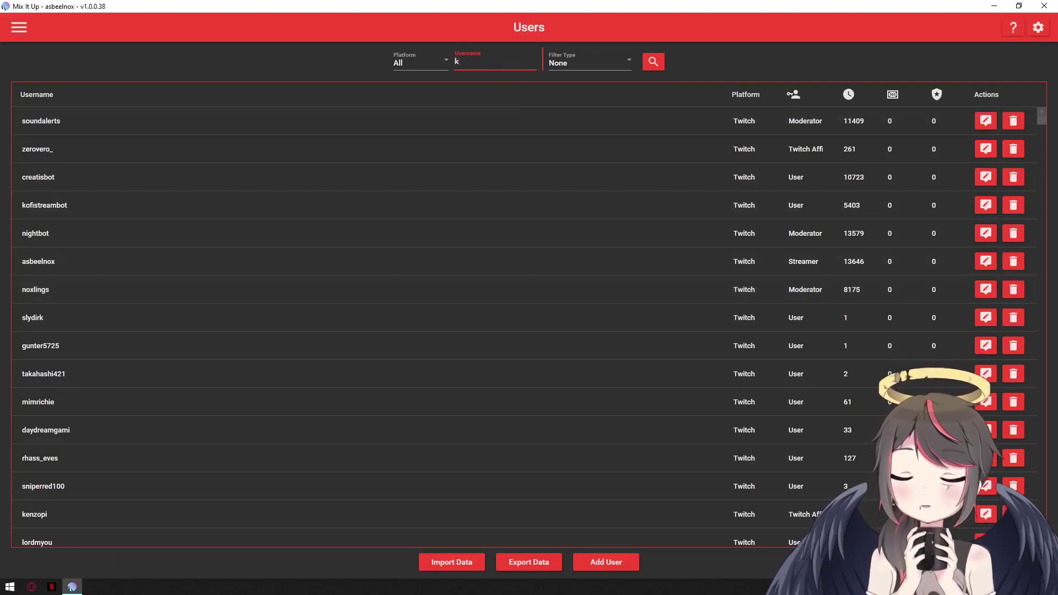
{"action": "type", "text": "yras"}
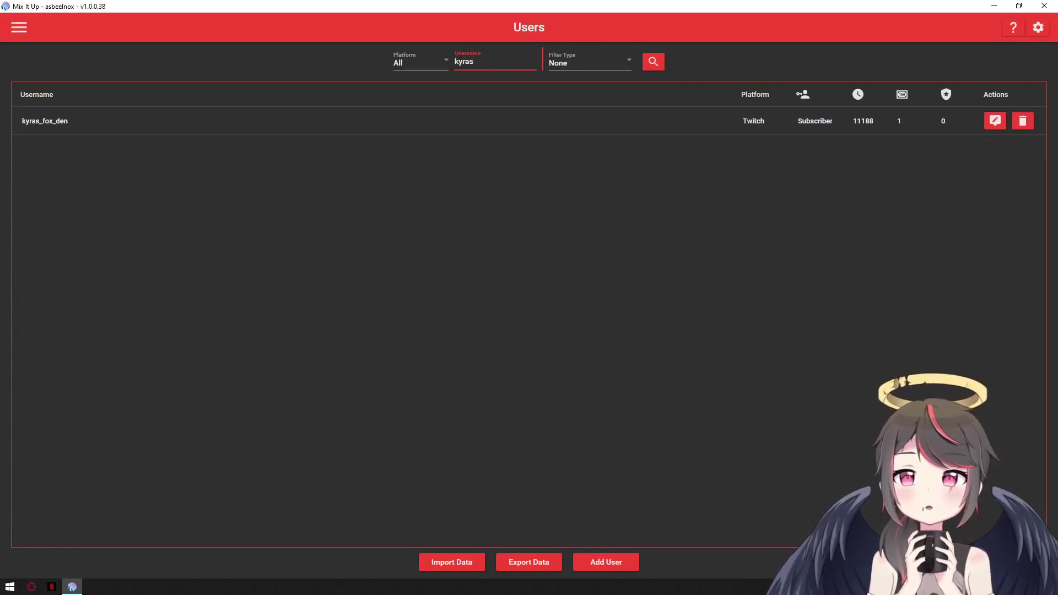
{"action": "left_click", "coordinate": [996, 125]}
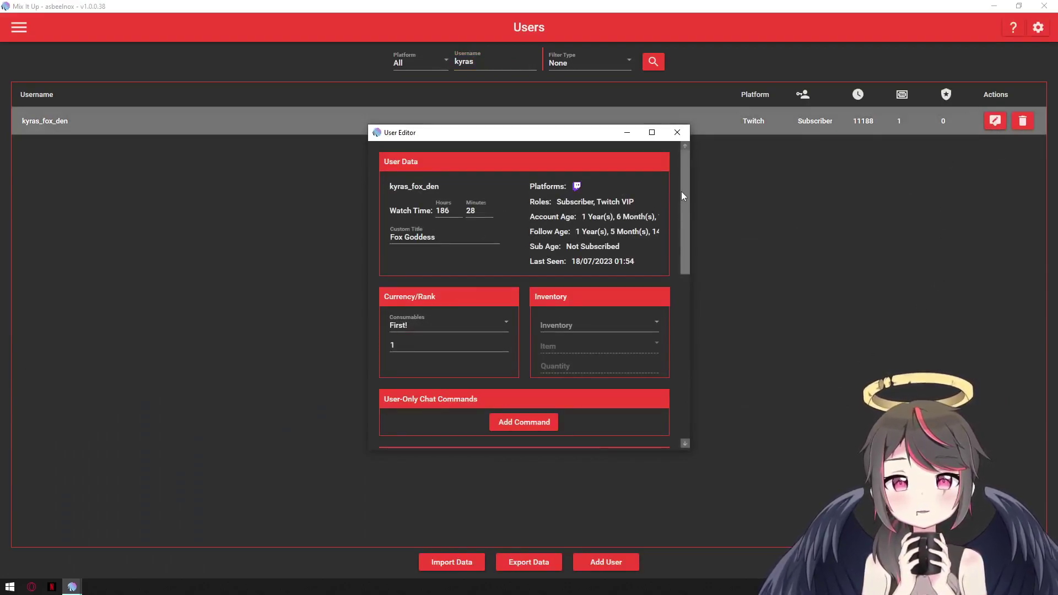
Step: Scroll the User Editor to Options and open the Custom Entrance Command for editing
{"action": "mouse_move", "coordinate": [681, 191]}
{"action": "left_mouse_down"}
{"action": "mouse_move", "coordinate": [695, 217]}
{"action": "mouse_move", "coordinate": [687, 349]}
{"action": "mouse_move", "coordinate": [683, 155]}
{"action": "left_mouse_up"}
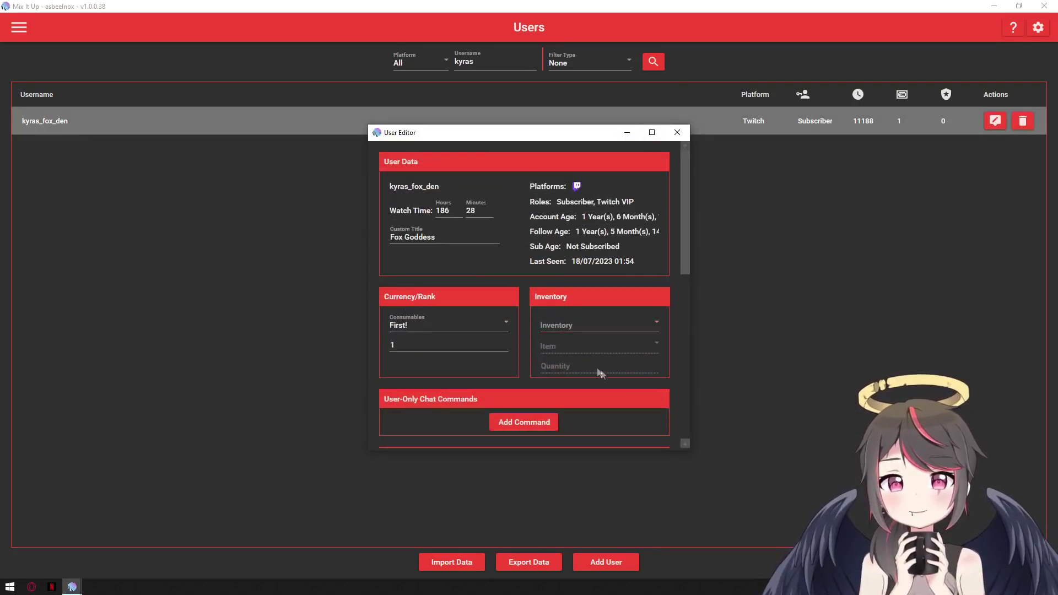
{"action": "left_click_drag", "start_coordinate": [687, 216], "coordinate": [675, 296]}
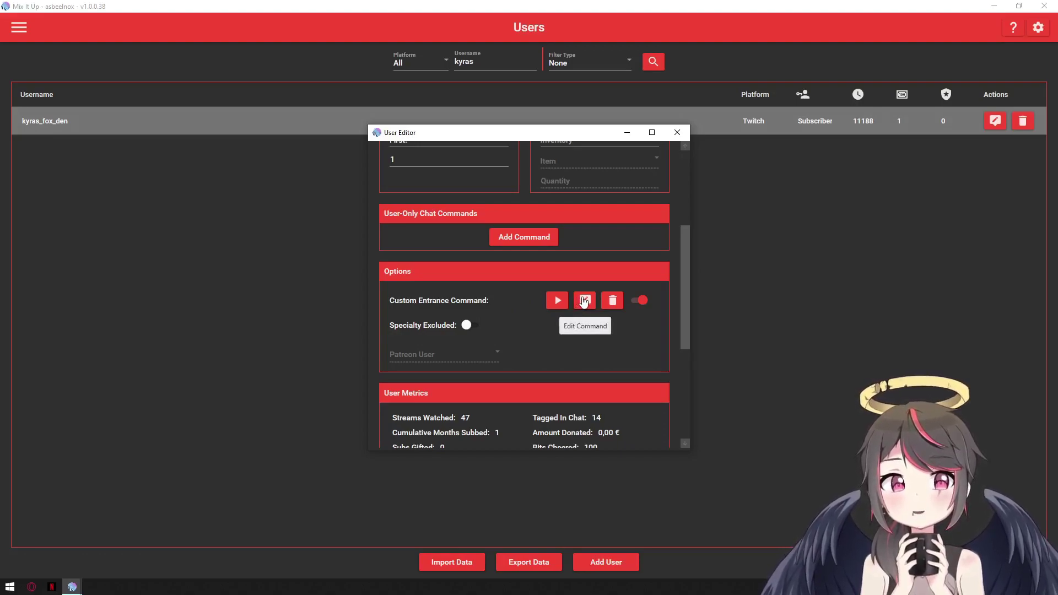
{"action": "left_click", "coordinate": [584, 301]}
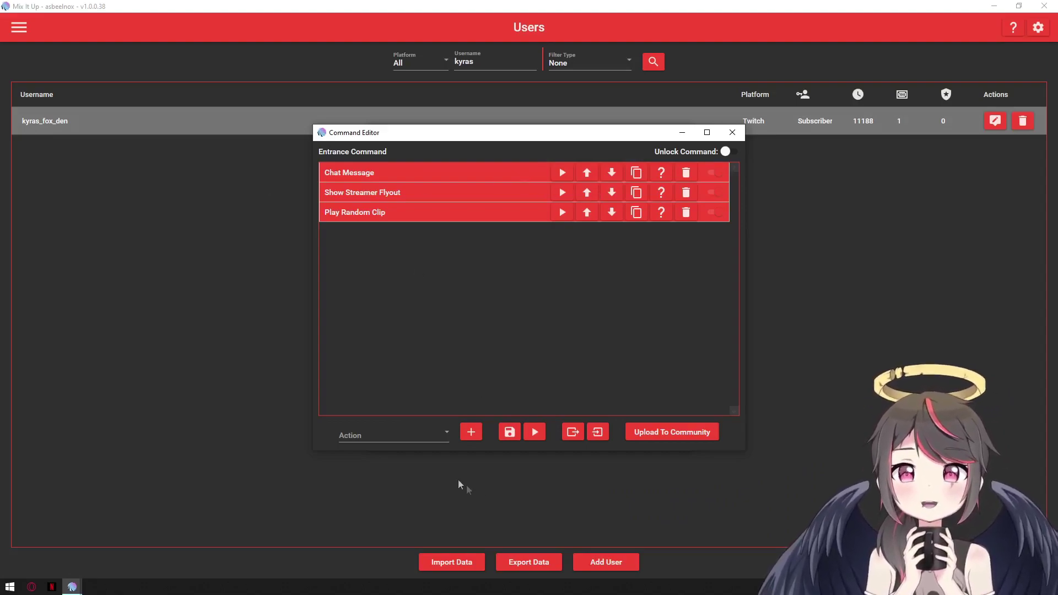
Step: Browse the action type list without adding anything to the entrance command
{"action": "left_click", "coordinate": [404, 431]}
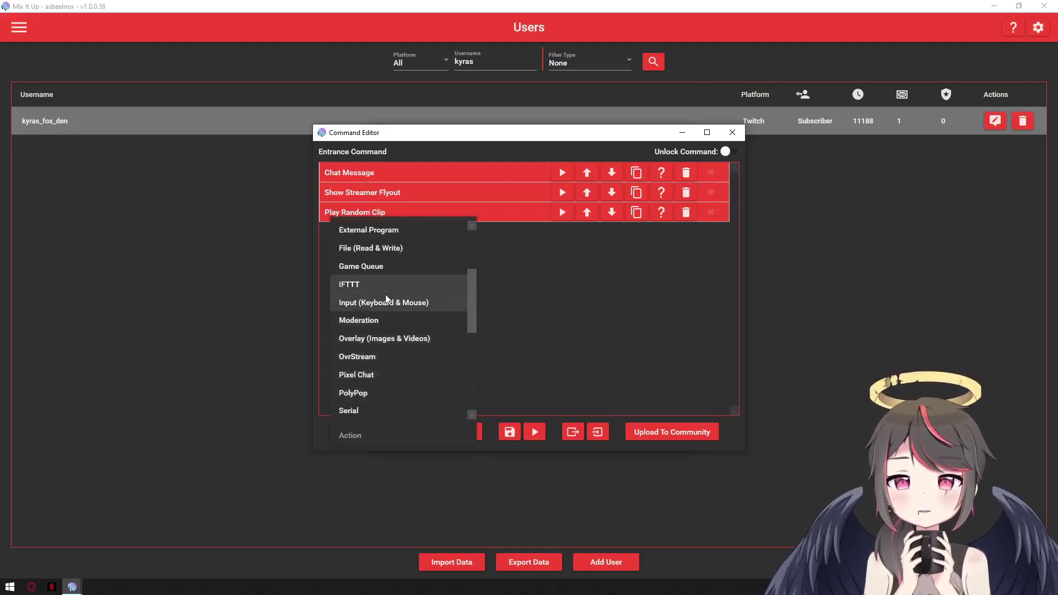
{"action": "scroll", "coordinate": [386, 301], "scroll_direction": "up", "scroll_amount": 2}
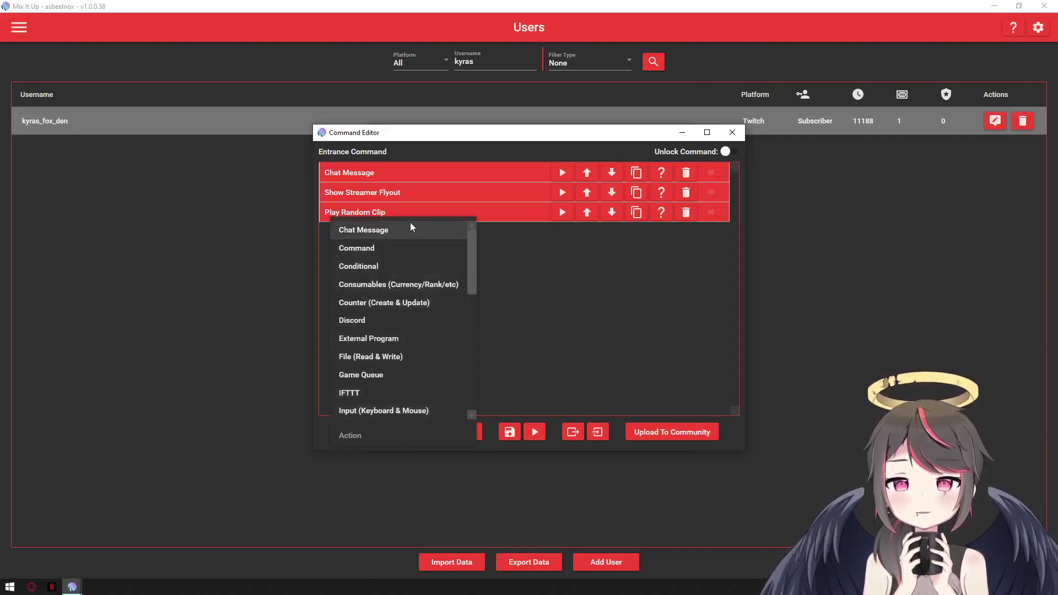
{"action": "left_click", "coordinate": [596, 311]}
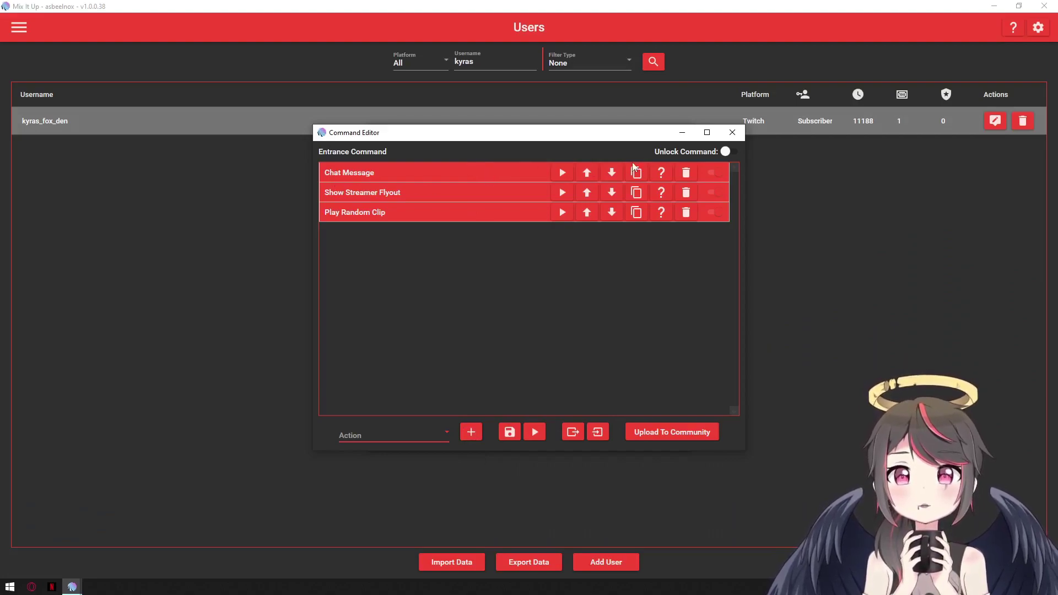
{"action": "left_click", "coordinate": [462, 168]}
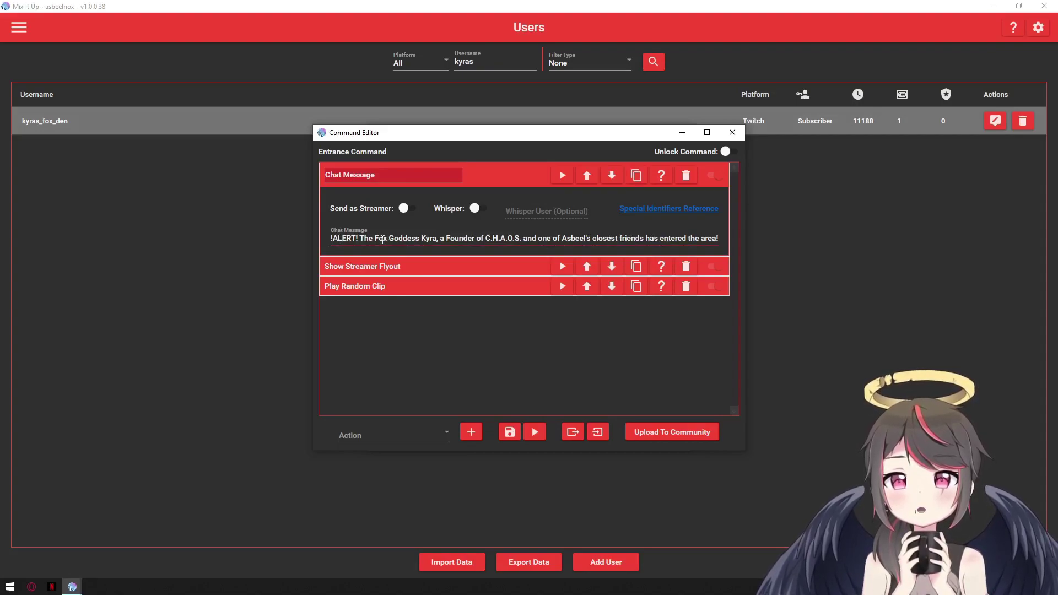
{"action": "left_click", "coordinate": [382, 240]}
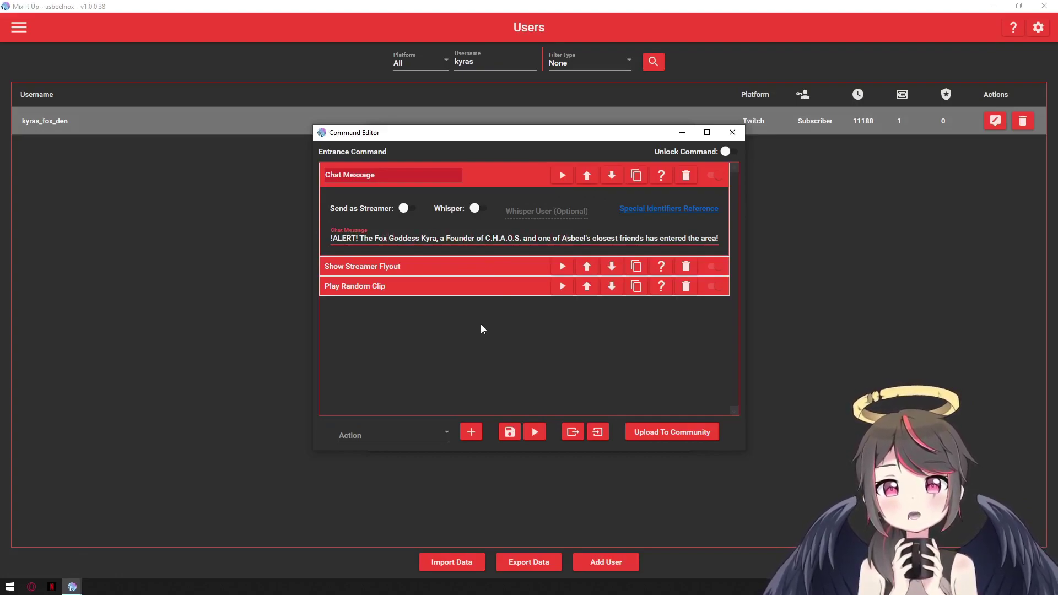
{"action": "key", "text": "Right"}
{"action": "key", "text": "Right"}
{"action": "key", "text": "Right"}
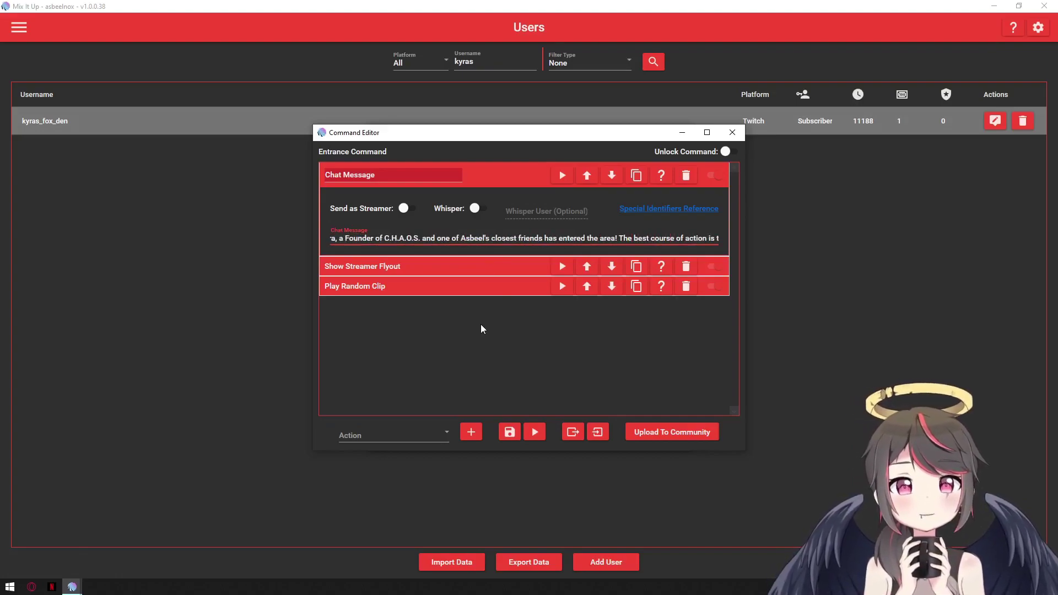
{"action": "key", "text": "Right"}
{"action": "key", "text": "Right"}
{"action": "key", "text": "Right"}
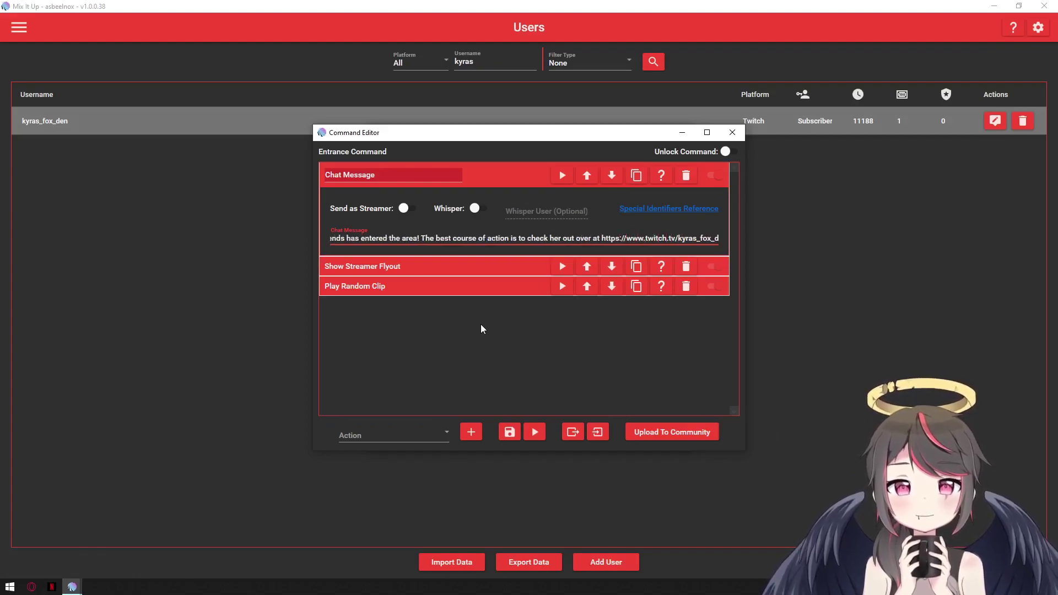
{"action": "key", "text": "Right"}
{"action": "key", "text": "Right"}
{"action": "key", "text": "Right"}
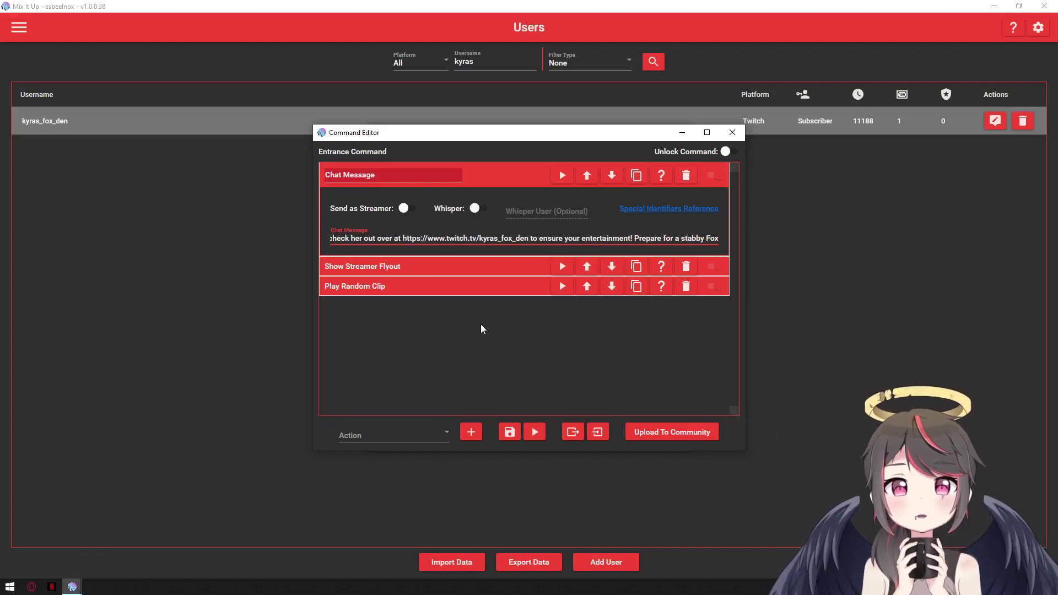
{"action": "key", "text": "Right"}
{"action": "key", "text": "Right"}
{"action": "key", "text": "Right"}
{"action": "key", "text": "Right"}
{"action": "key", "text": "Right"}
{"action": "key", "text": "Right"}
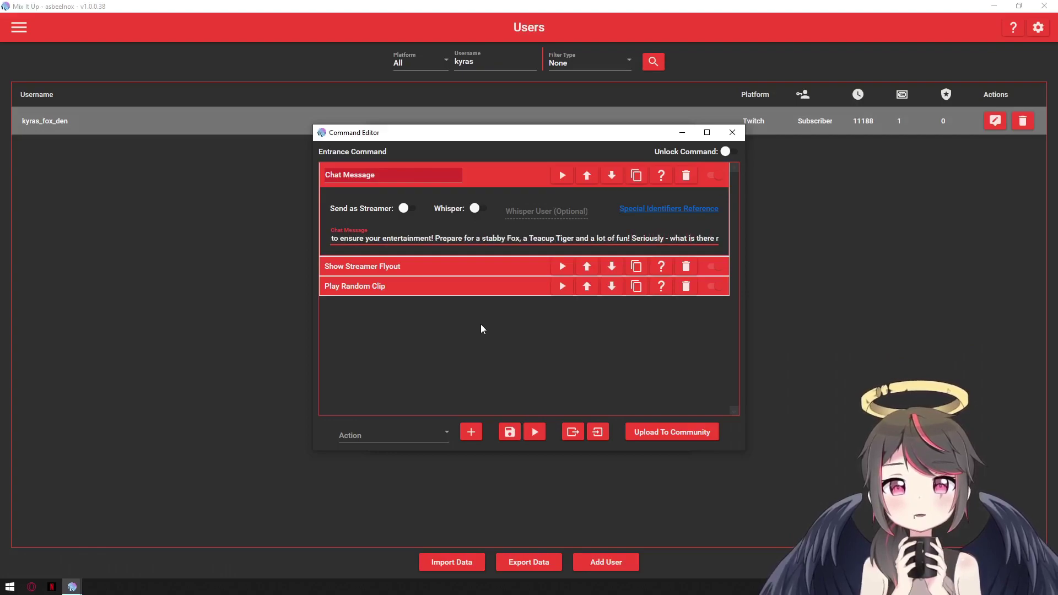
{"action": "key", "text": "Right"}
{"action": "key", "text": "Right"}
{"action": "key", "text": "Right"}
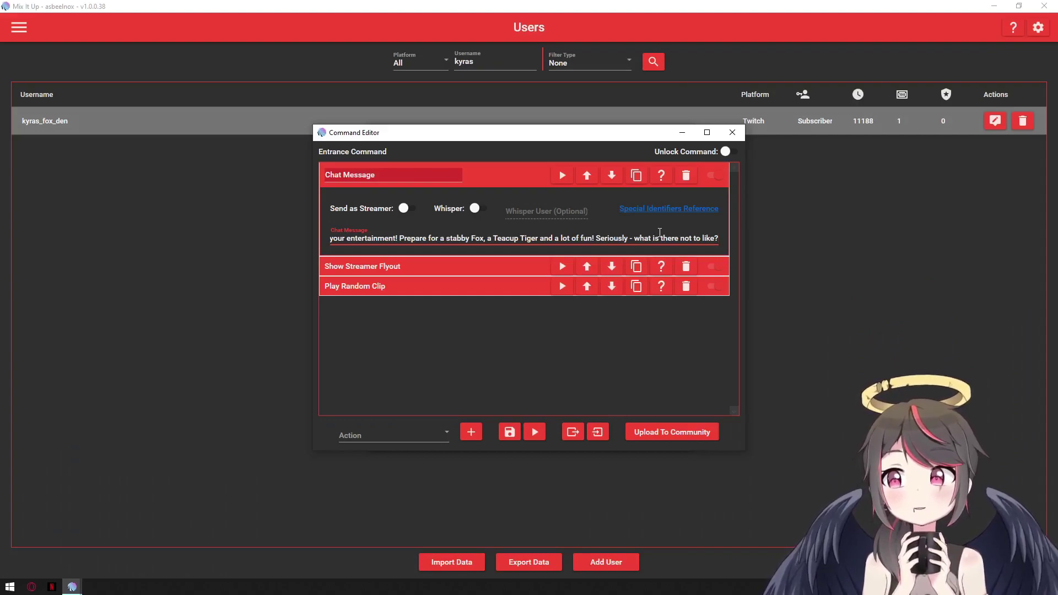
{"action": "left_click", "coordinate": [497, 177]}
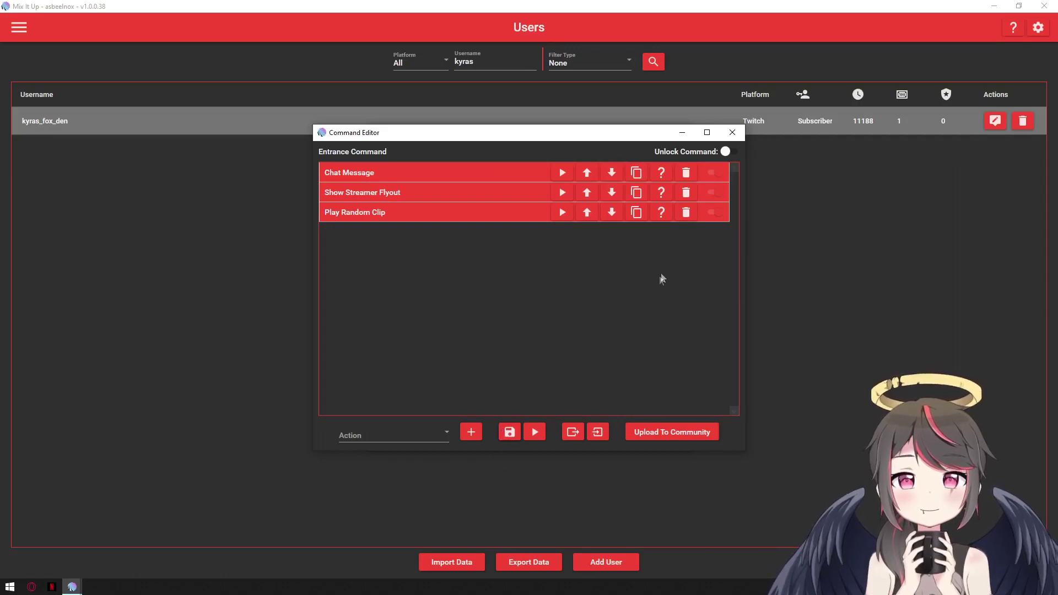
{"action": "left_click", "coordinate": [738, 137]}
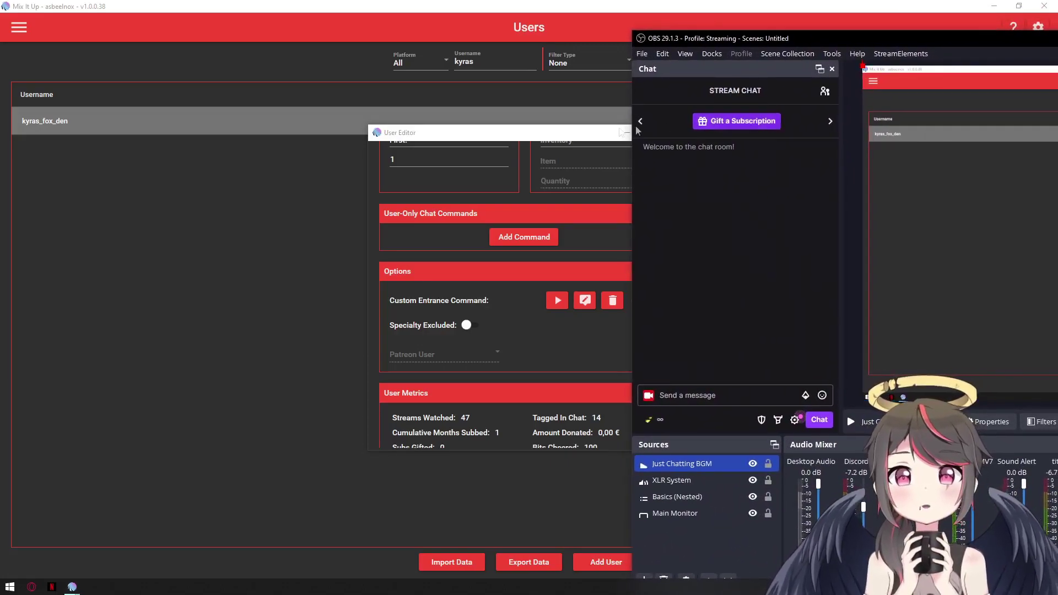
Step: Move the User Editor left, clear of OBS chat, and reopen the entrance command
{"action": "left_click_drag", "start_coordinate": [555, 136], "coordinate": [348, 134]}
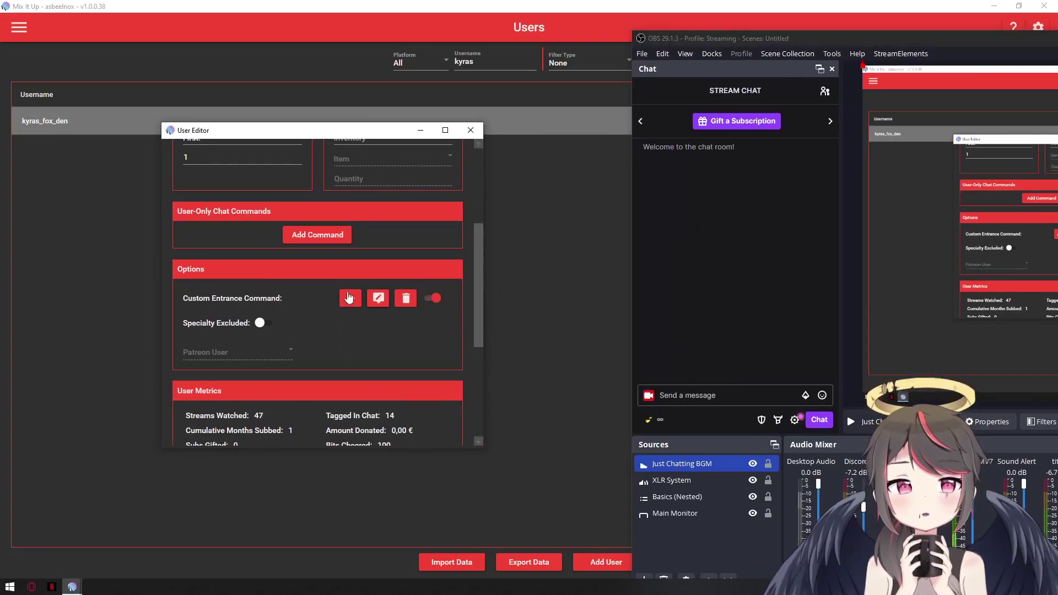
{"action": "left_click", "coordinate": [378, 298]}
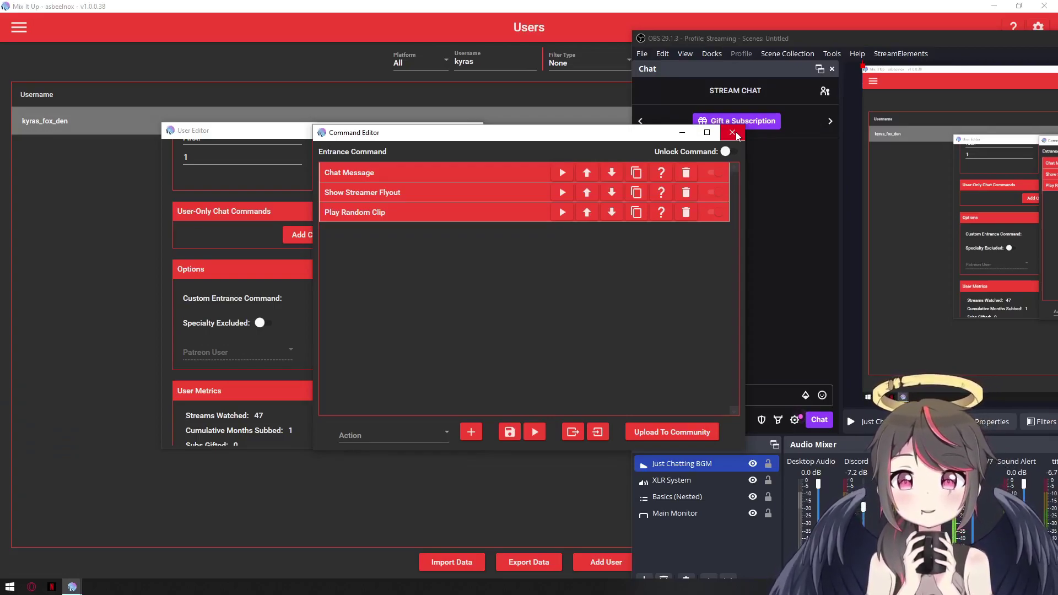
{"action": "left_click", "coordinate": [736, 136]}
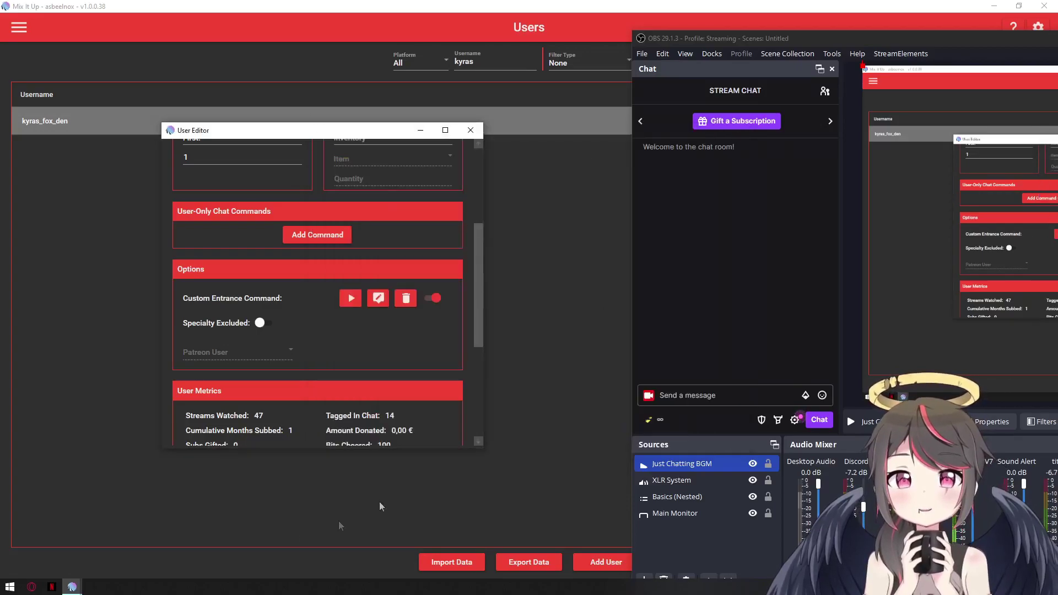
Step: Test-run the friend's entrance command so its alert message posts in OBS chat
{"action": "left_click", "coordinate": [351, 303]}
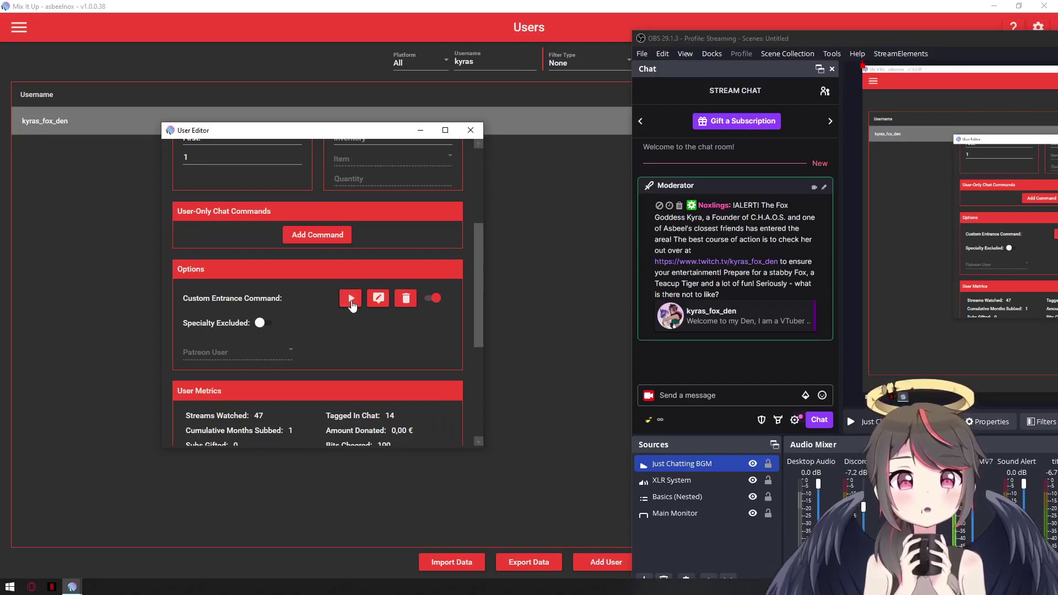